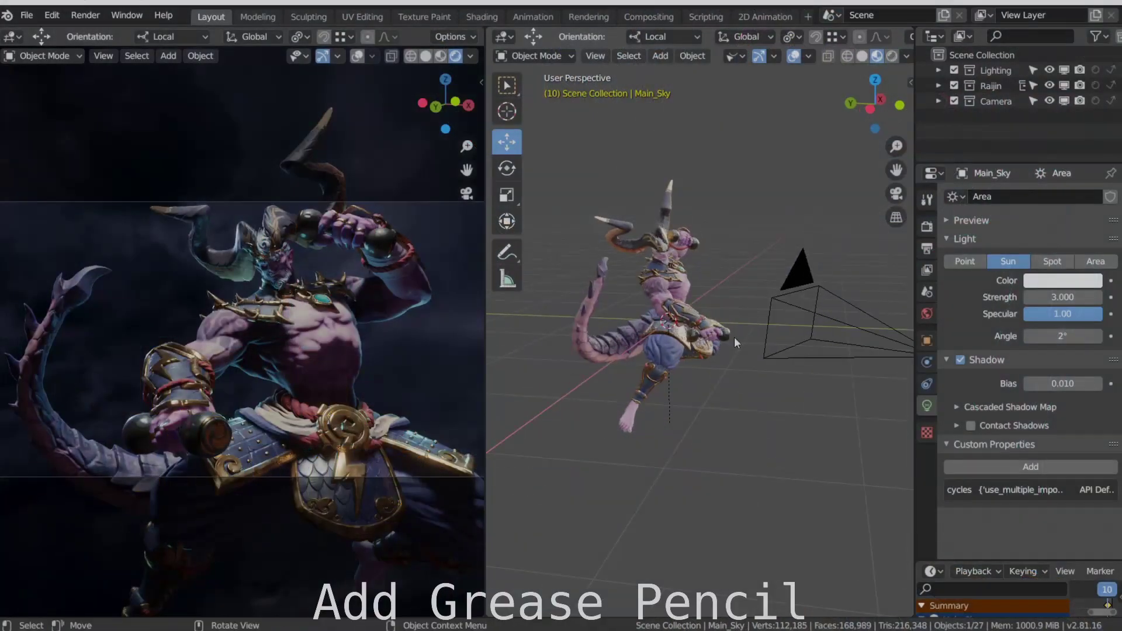
Add a blank grease pencil object, GPencil.001, and move it into place near the camera.
key(shift+a)
click(866, 326)
middle_drag(865, 322, 691, 374)
key(g)
click(785, 356)
mouse_move(786, 355)
middle_down()
mouse_move(772, 389)
mouse_move(676, 402)
mouse_move(731, 336)
mouse_move(750, 359)
middle_up()
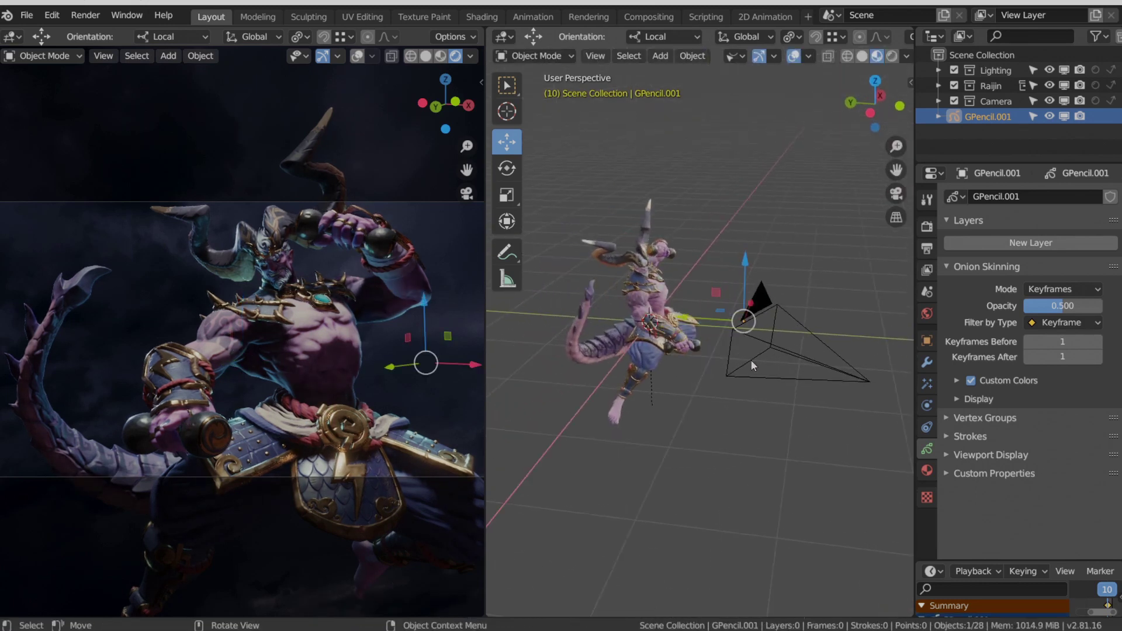
Switch the grease pencil to Draw mode and give it a new light teal stroke material.
key(ctrl+Tab)
click(855, 352)
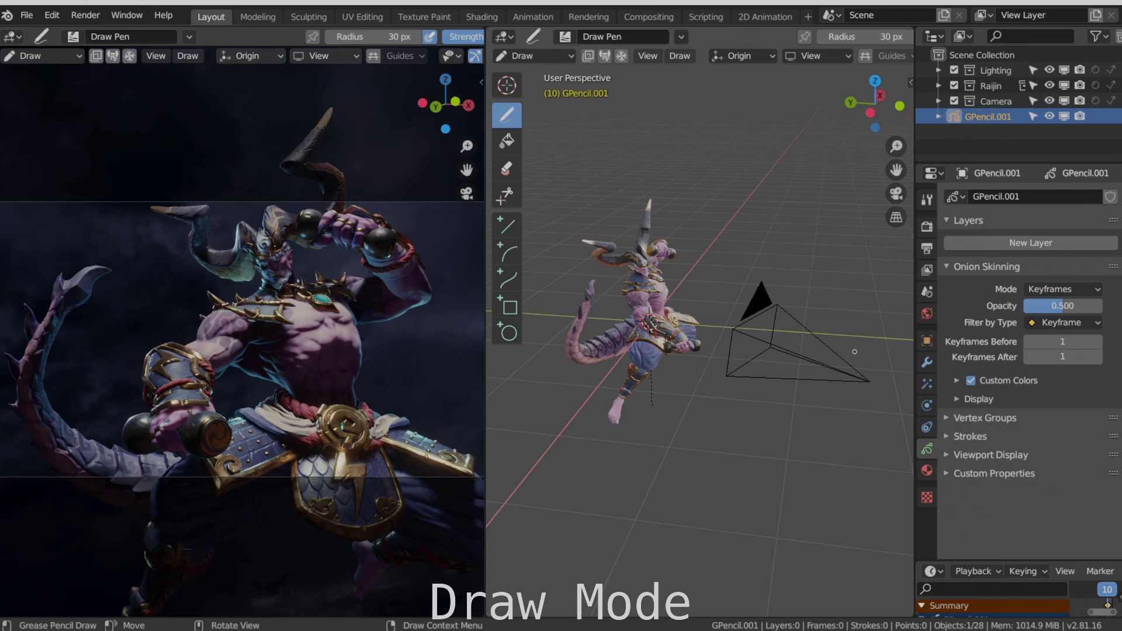
click(926, 470)
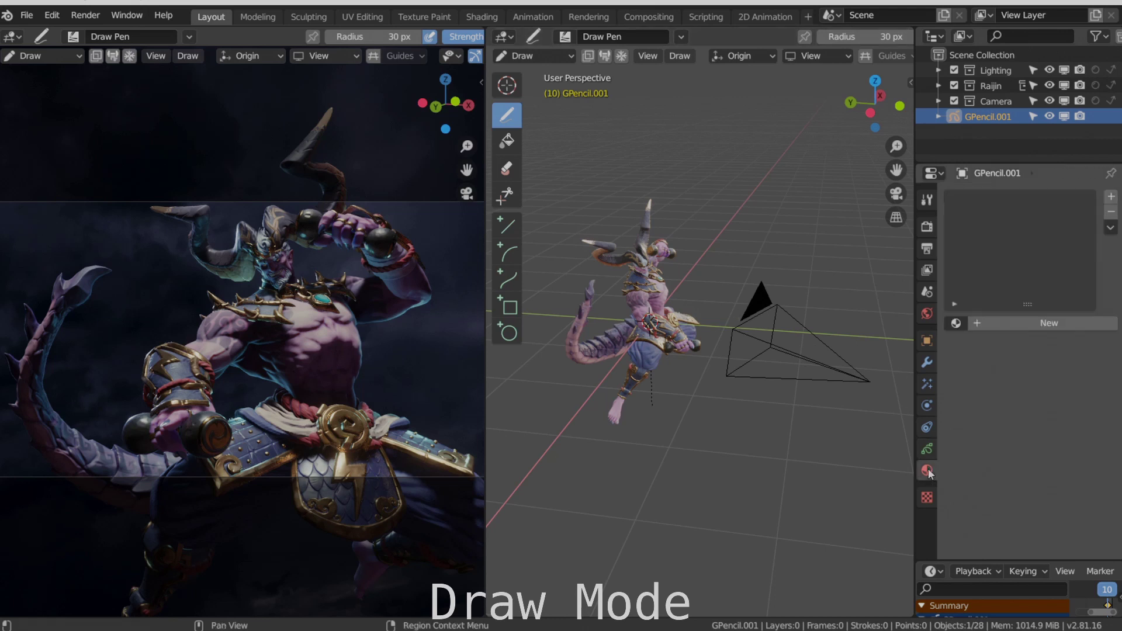
click(1028, 321)
scroll(1049, 368, down, 5)
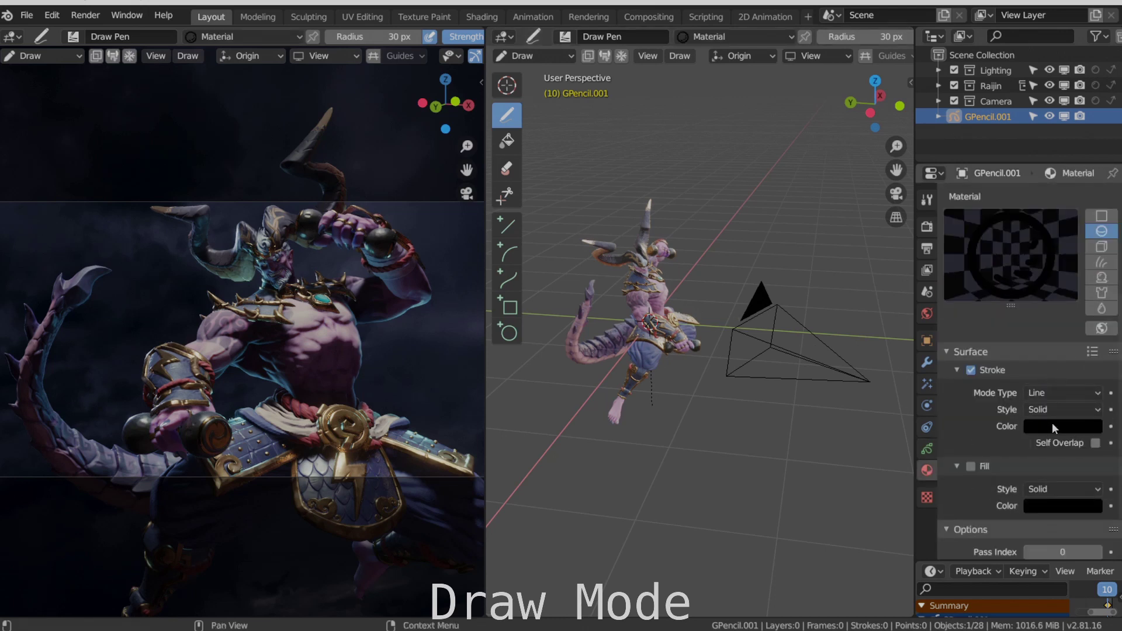
click(1051, 427)
drag(1017, 387, 1069, 387)
click(1027, 211)
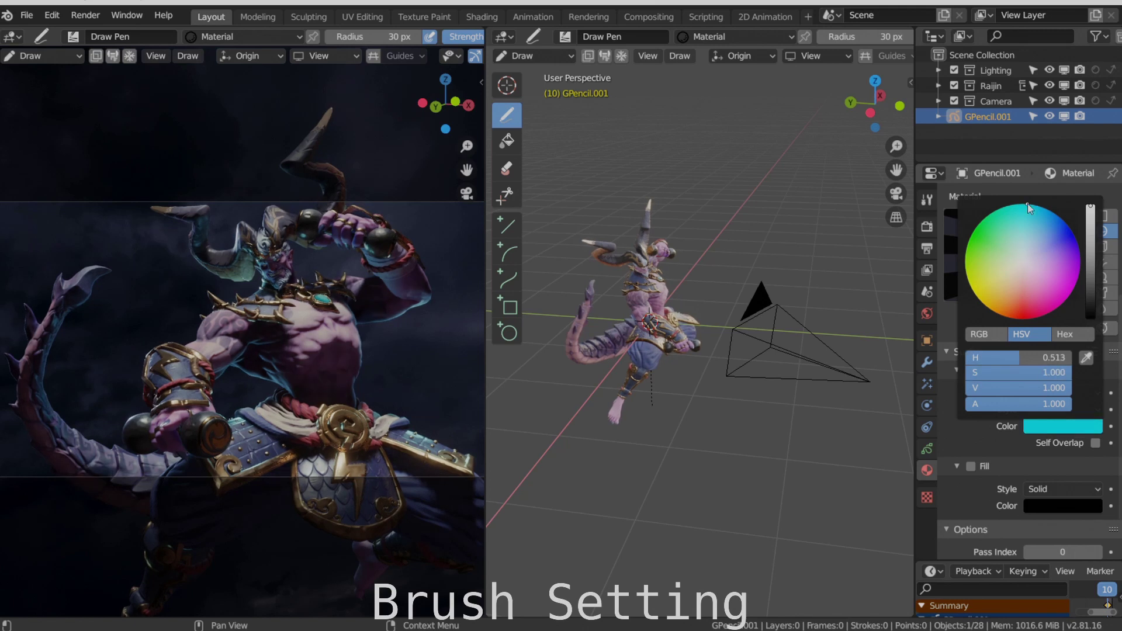
Select the Draw Noise brush at 18 px radius in the sidebar.
click(910, 83)
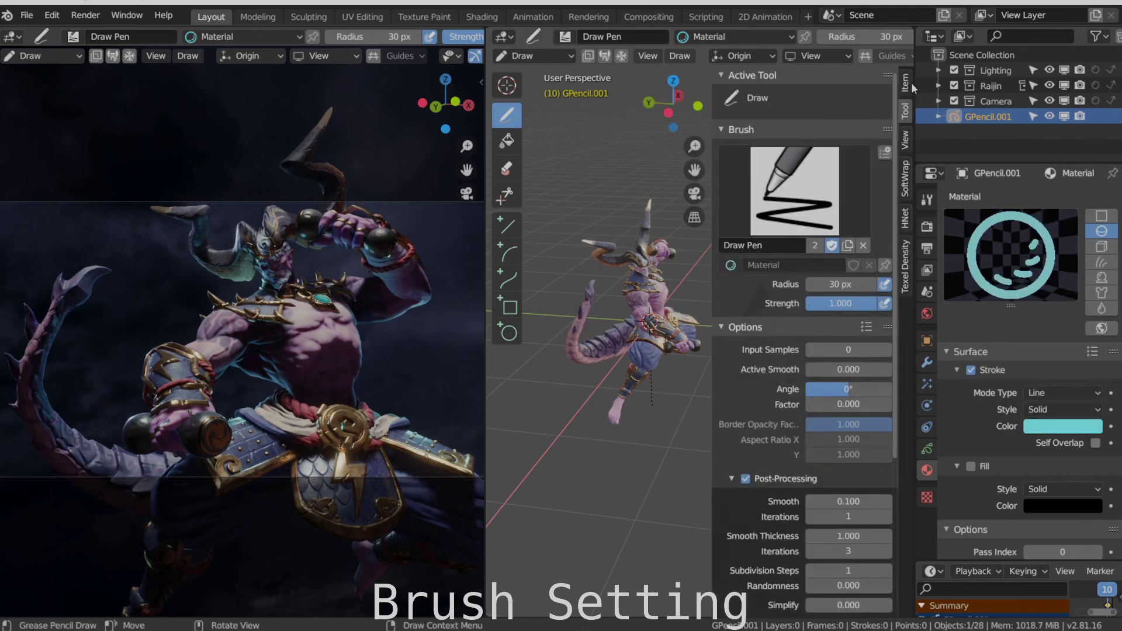
click(806, 199)
click(589, 304)
scroll(846, 447, down, 3)
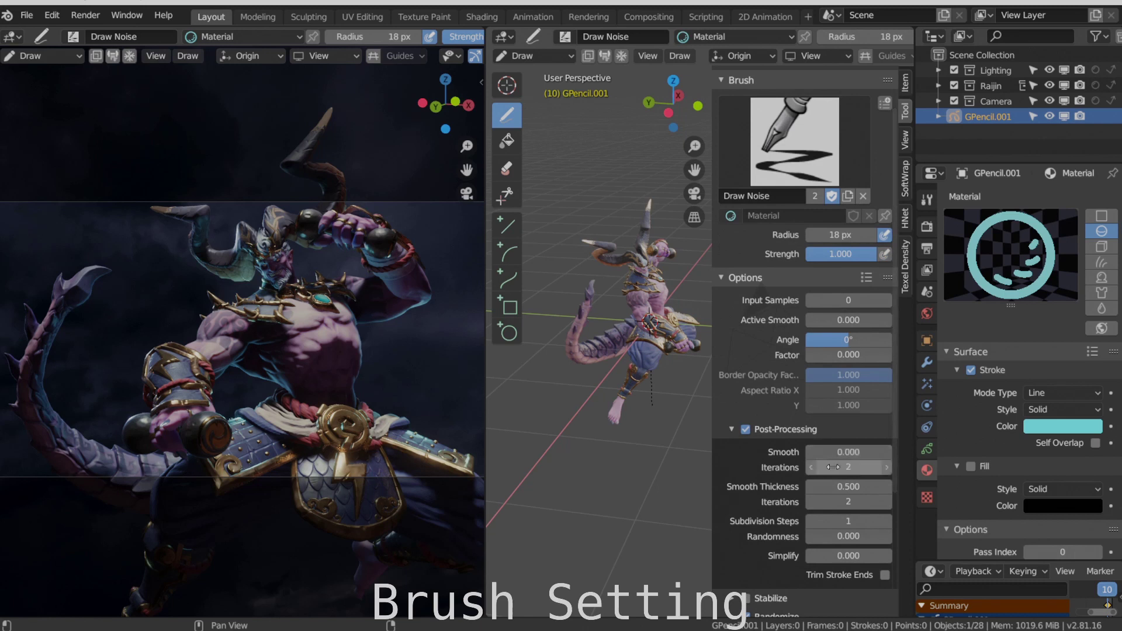
key(n)
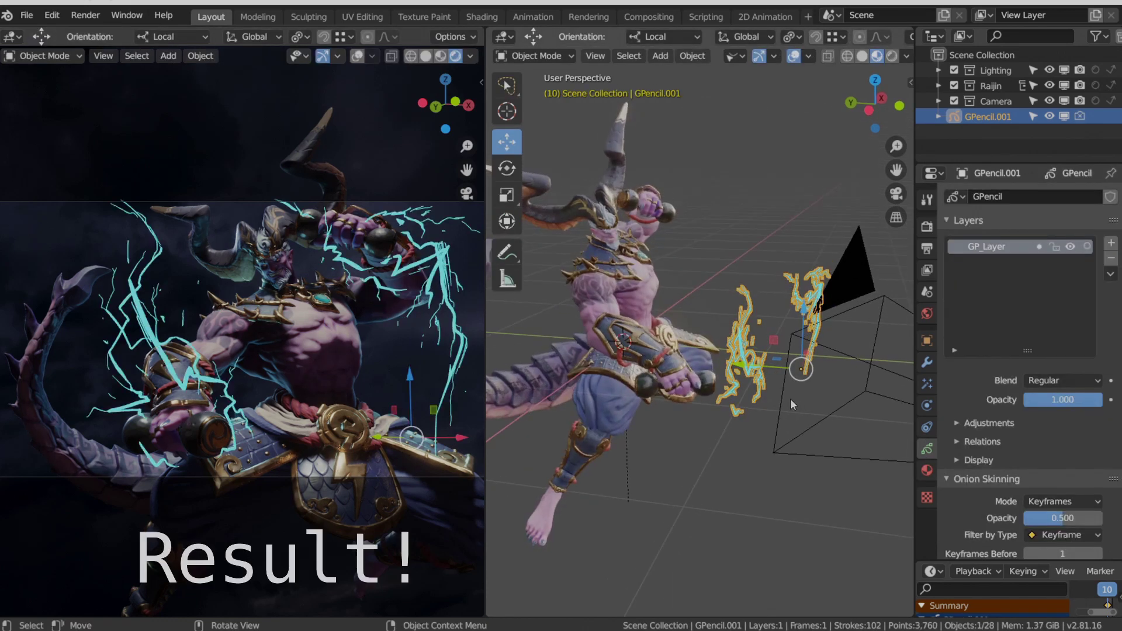
Open the Object menu to convert the drawn lightning strokes to a Bezier curve.
click(692, 56)
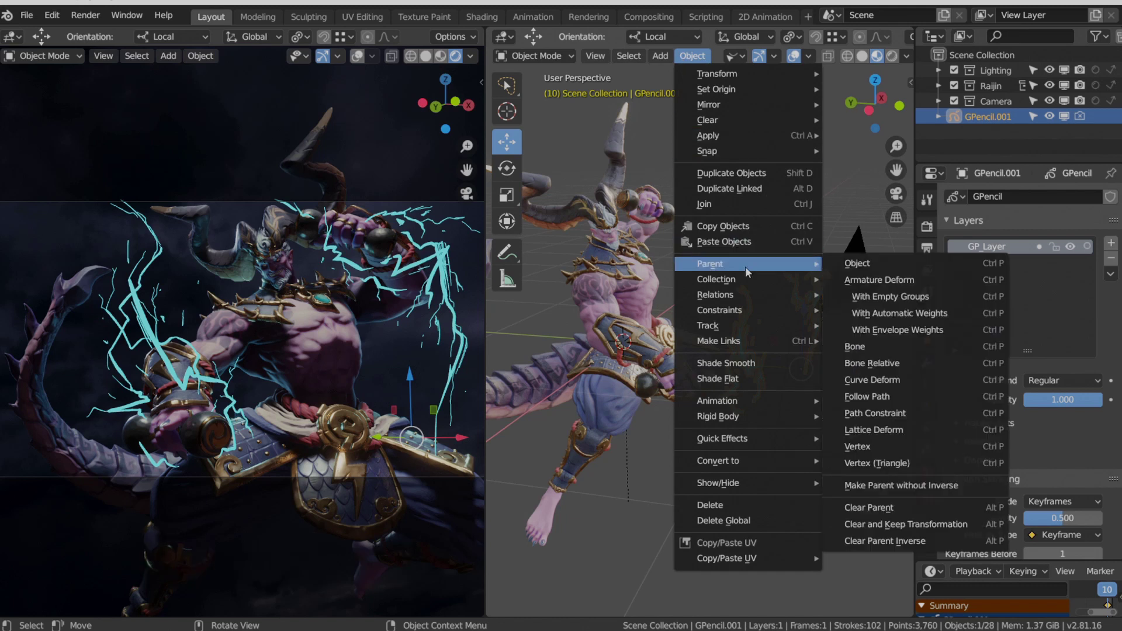
Convert the strokes to a Bezier curve and give GP_Layer a bevel depth in Edit Mode.
mouse_move(718, 460)
click(863, 477)
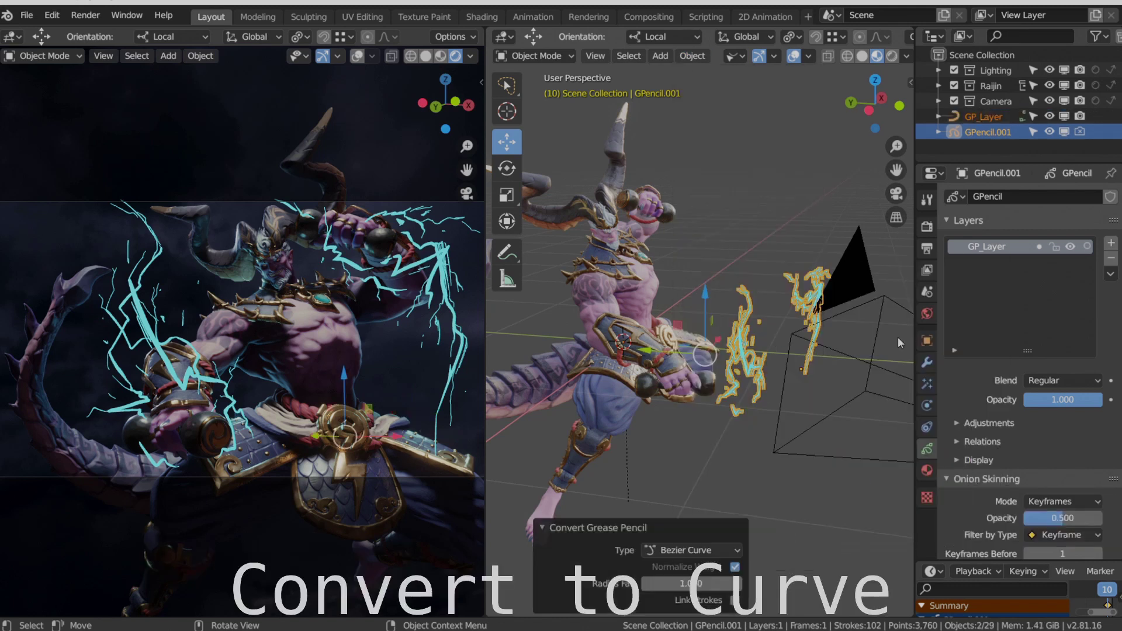
click(983, 116)
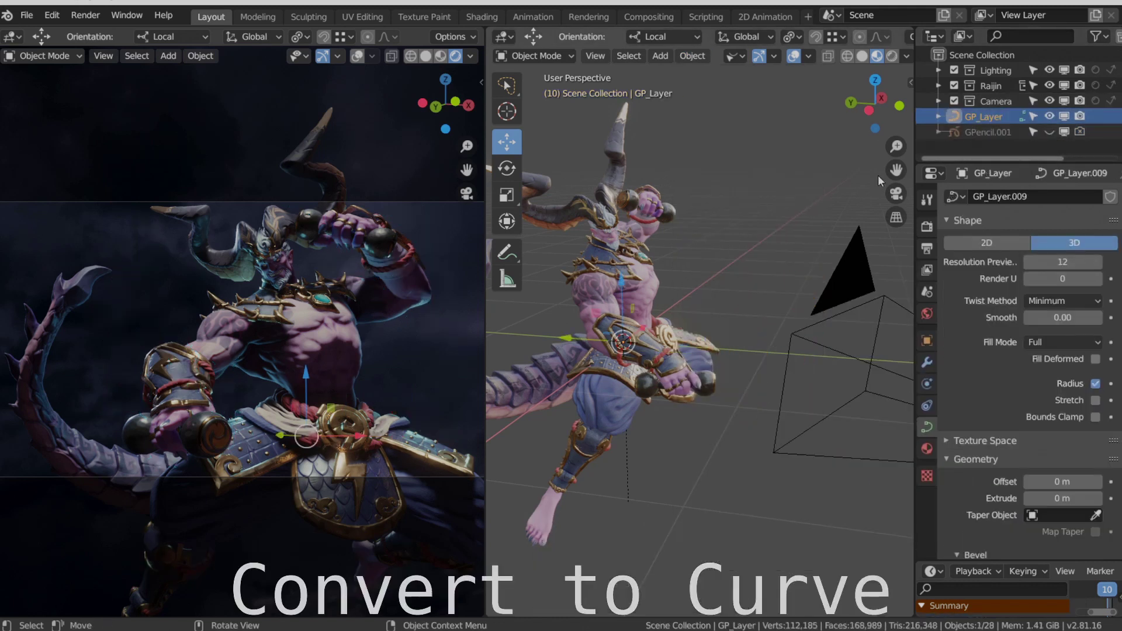
key(Tab)
middle_drag(773, 296, 746, 351)
scroll(1056, 398, down, 2)
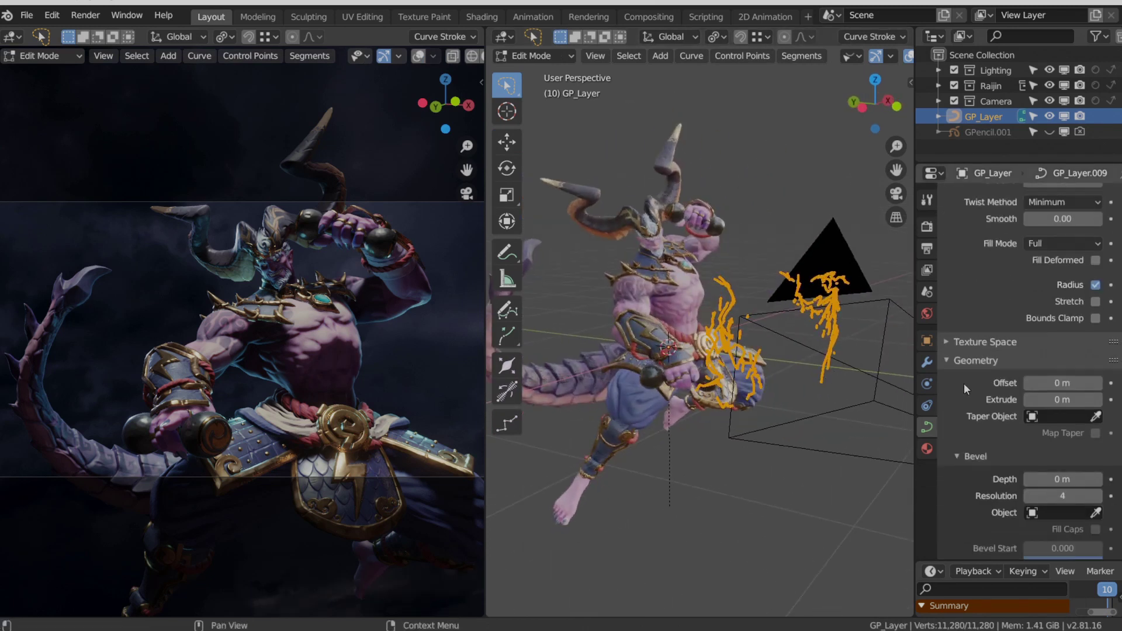
scroll(1056, 399, down, 4)
text(.005)
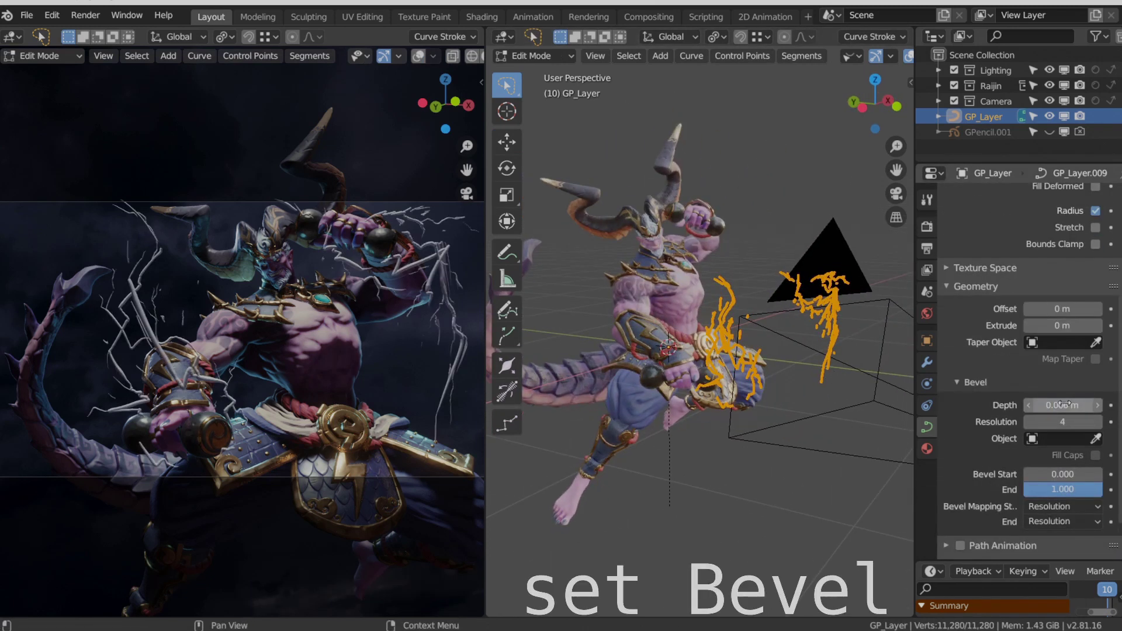
key(Return)
click(927, 448)
Give the GP_Layer curve a new cyan Emission material with strength 3.3.
click(989, 261)
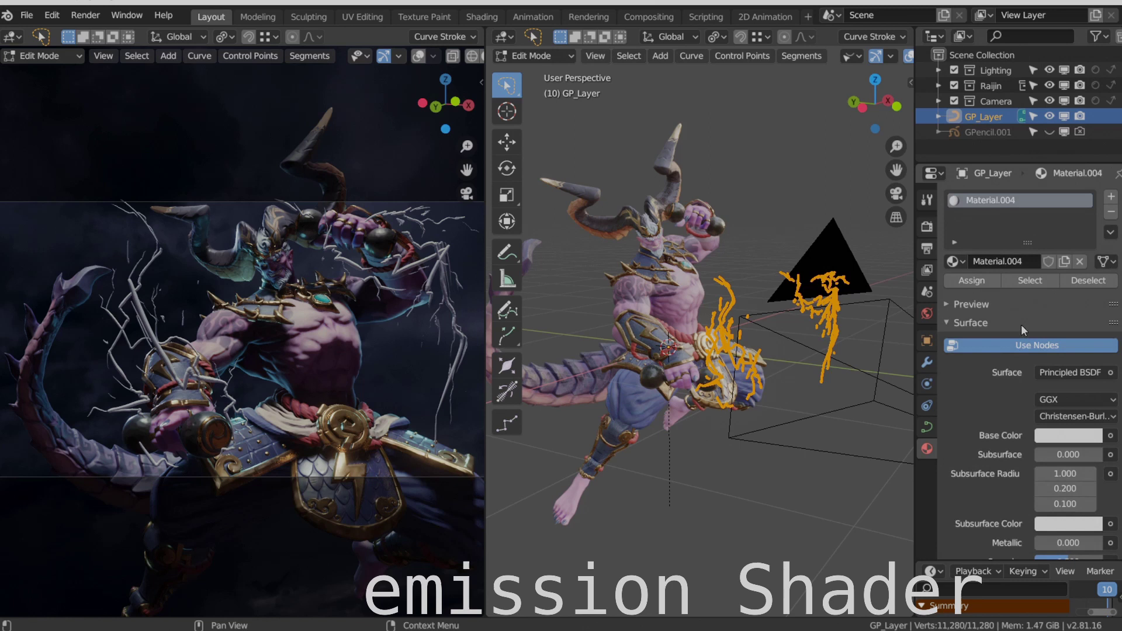
click(1067, 372)
click(920, 71)
click(1060, 398)
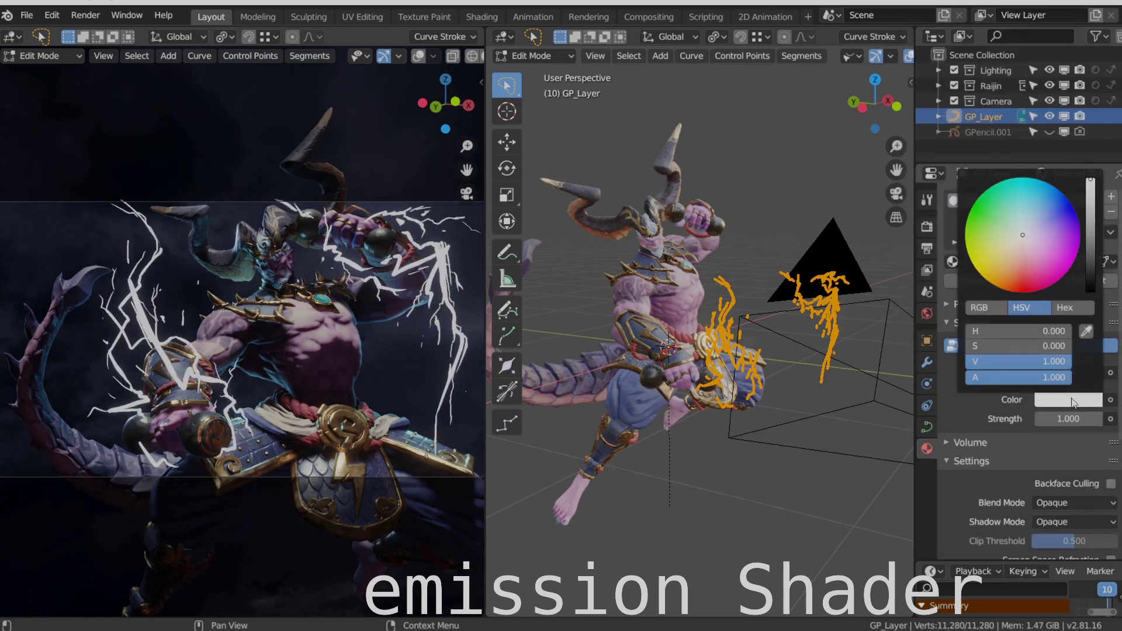
click(1022, 179)
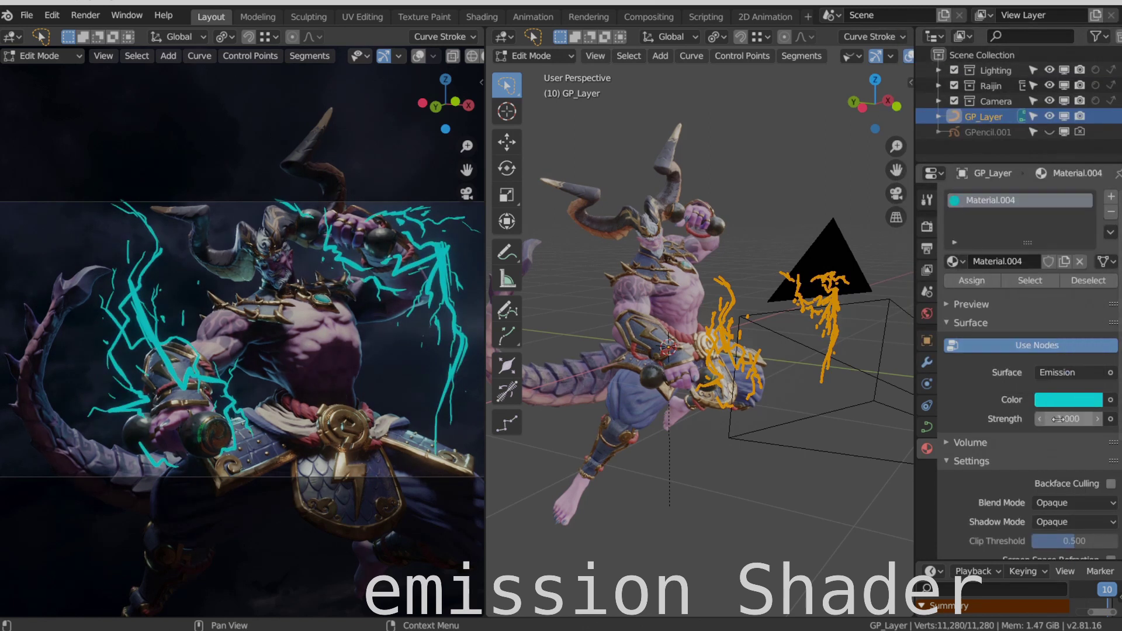
drag(1084, 418, 1106, 418)
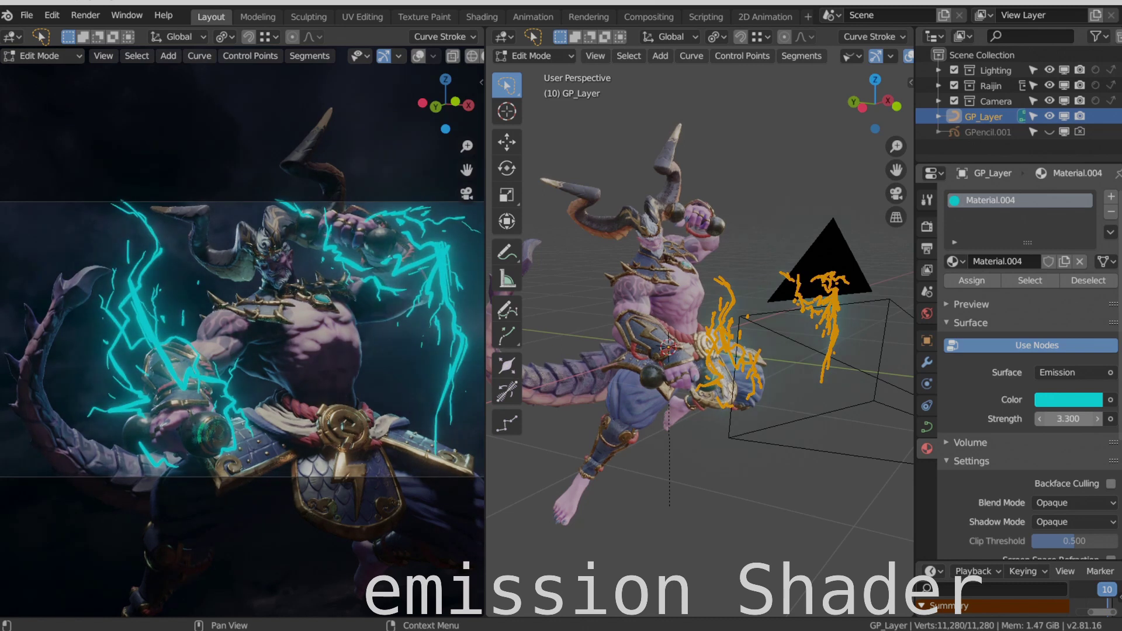
middle_drag(792, 289, 745, 279)
Snap the 3D cursor to the camera and make it the pivot point.
click(751, 263)
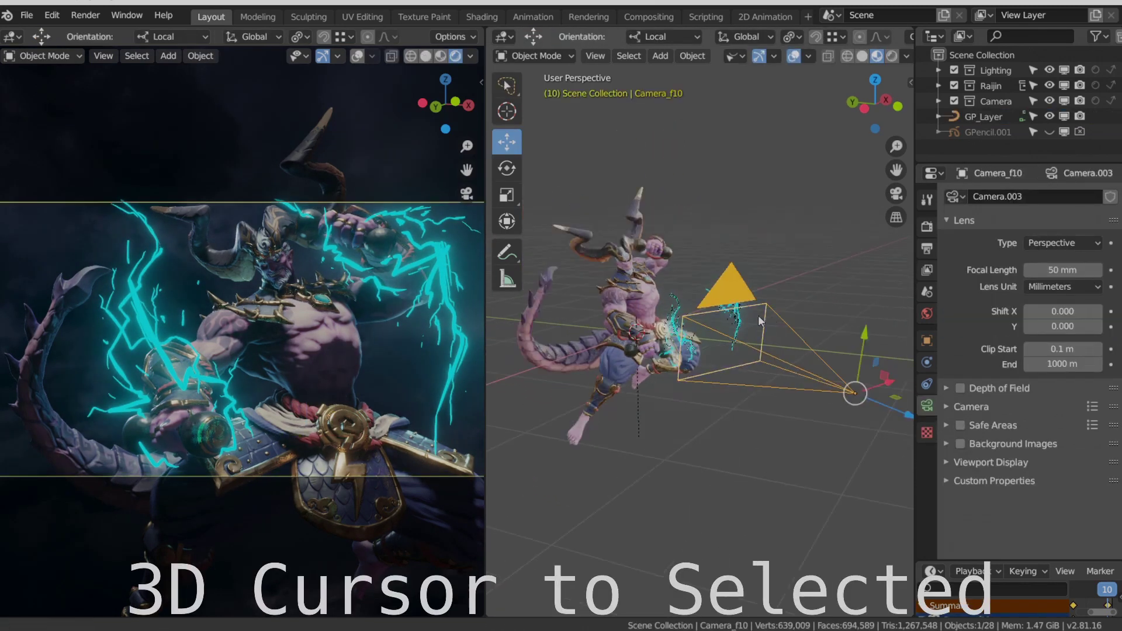
key(shift+s)
click(750, 401)
middle_drag(751, 401, 810, 436)
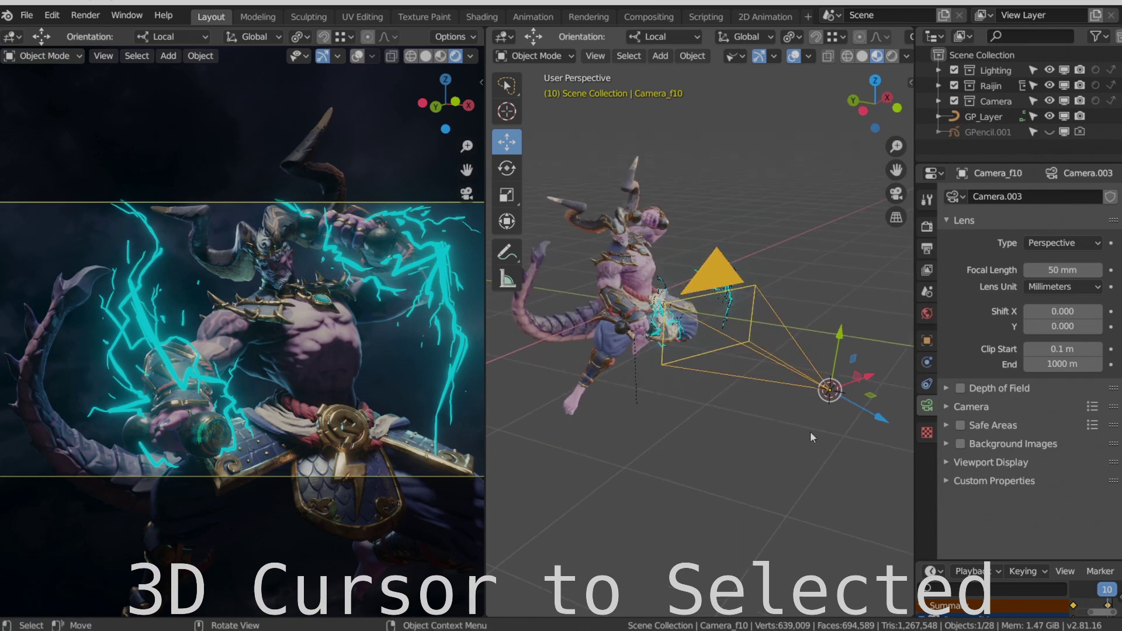
click(745, 36)
click(788, 36)
click(804, 71)
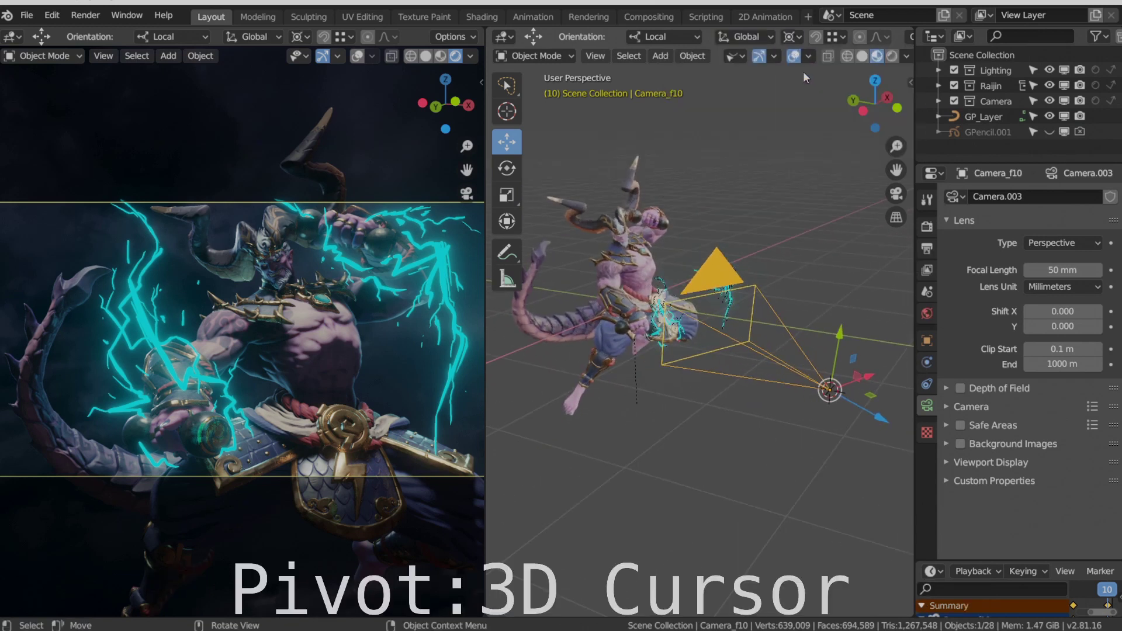
mouse_move(763, 242)
middle_down()
mouse_move(743, 302)
mouse_move(777, 231)
mouse_move(716, 294)
middle_up()
Set proportional falloff to Linear and enter Edit Mode on GP_Layer.
click(876, 36)
click(850, 140)
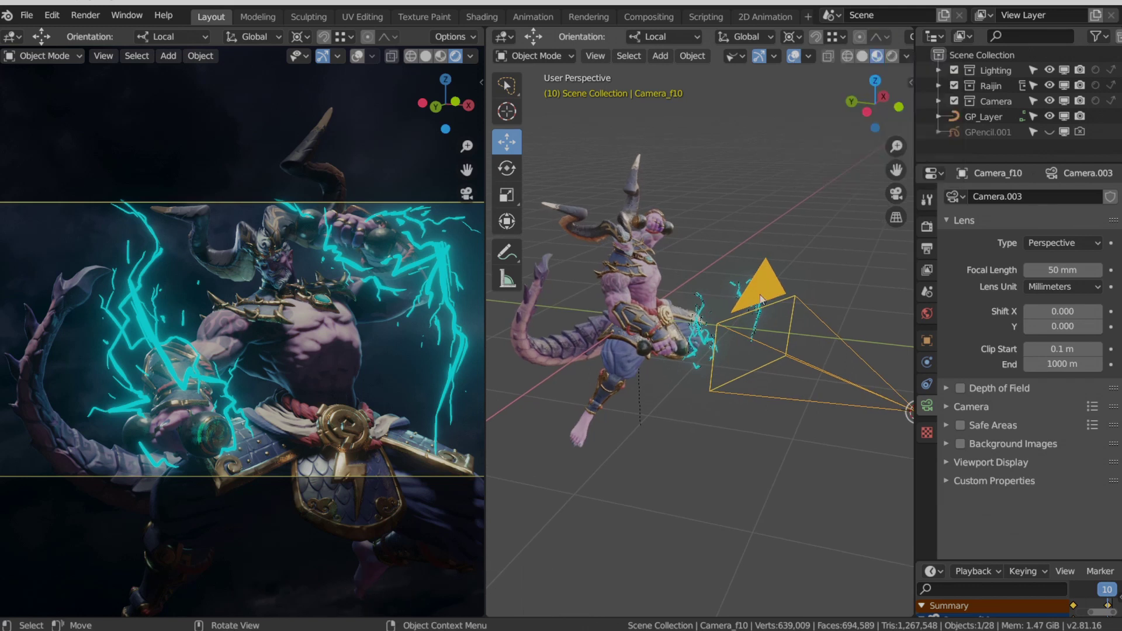
middle_drag(772, 264, 713, 316)
click(579, 372)
middle_drag(578, 372, 770, 307)
key(Tab)
Scale the lightning strokes by about 1.4, then all strokes by about 1.17.
click(782, 283)
key(s)
key(Escape)
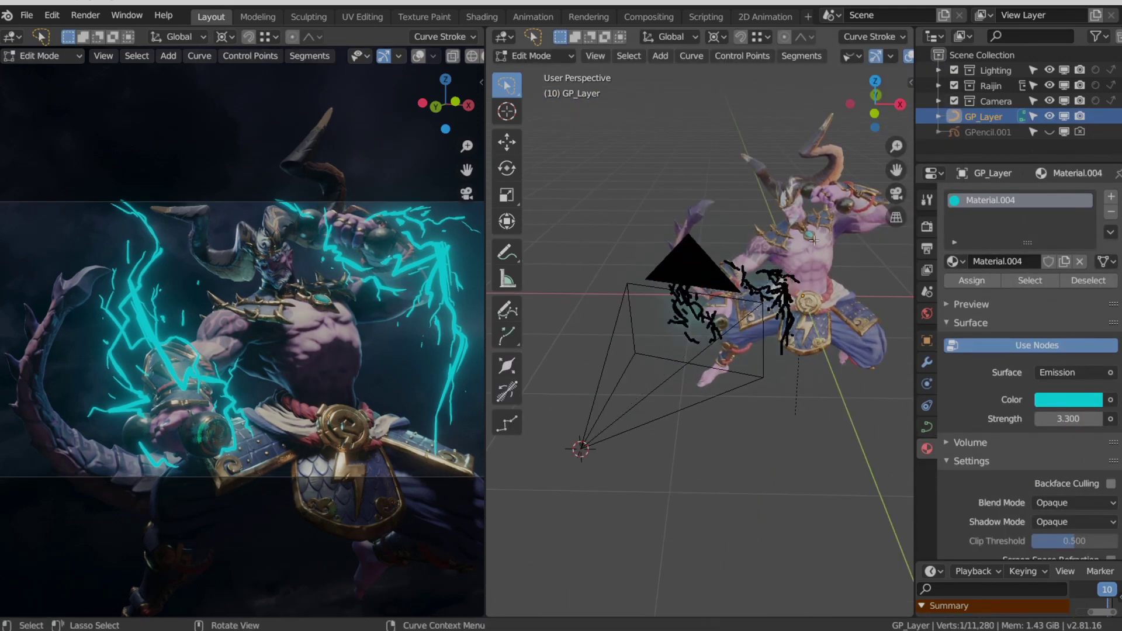
key(s)
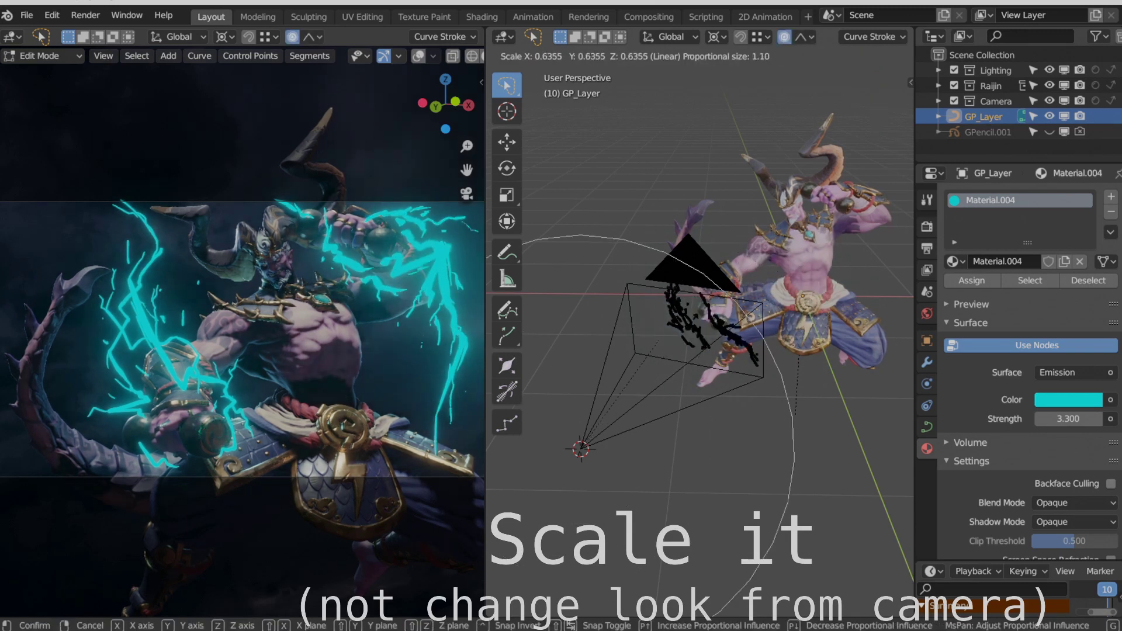
key(Return)
middle_drag(701, 262, 754, 246)
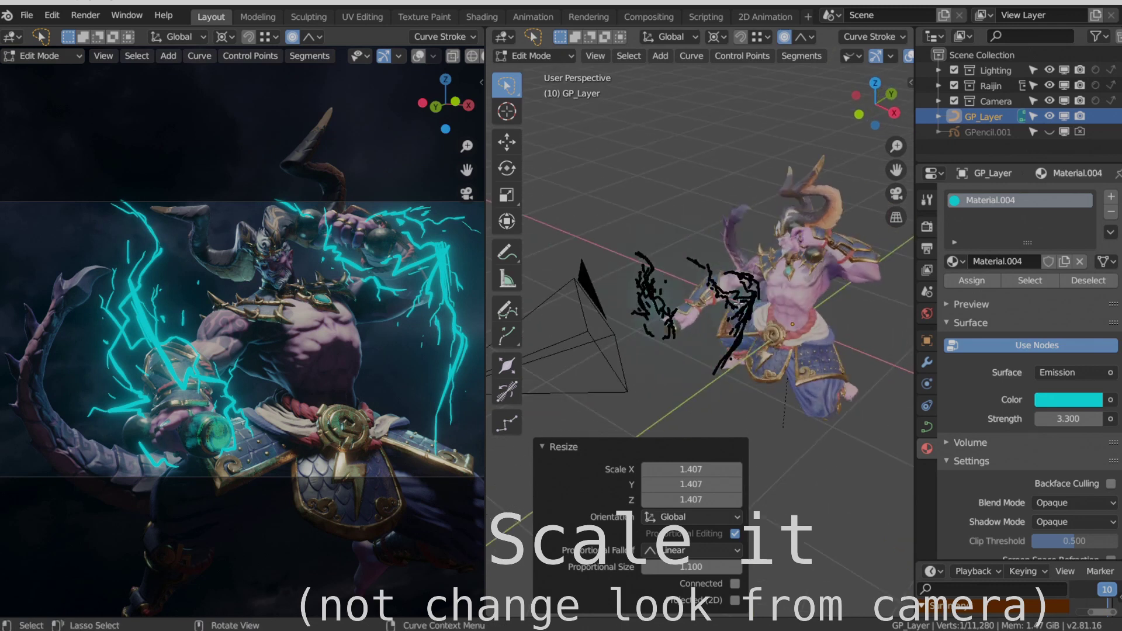
key(a)
key(s)
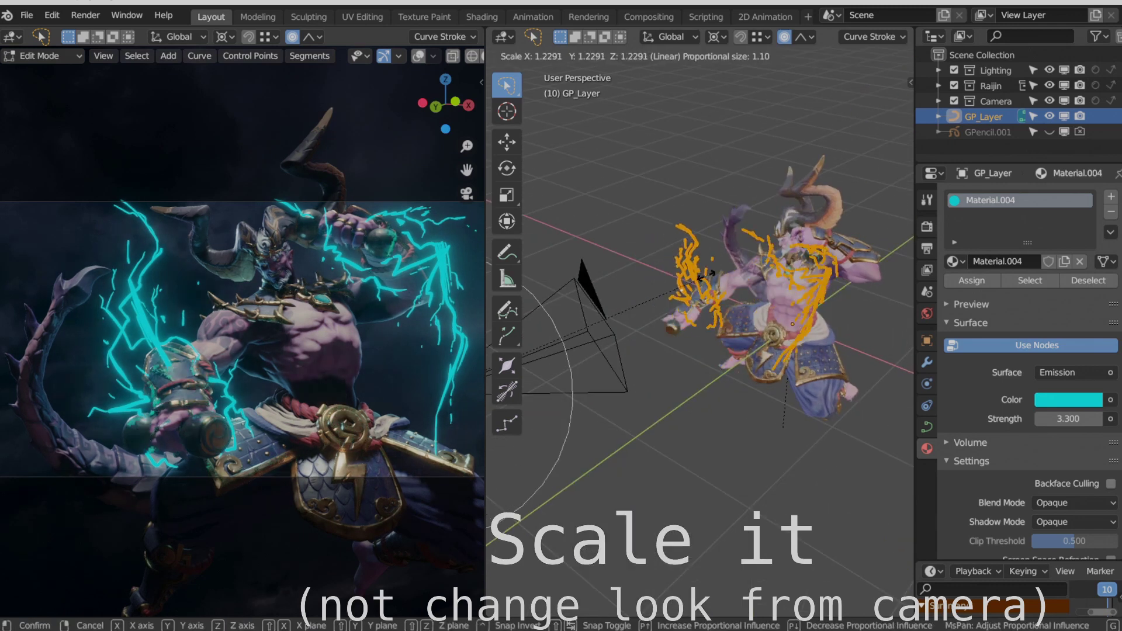
click(717, 289)
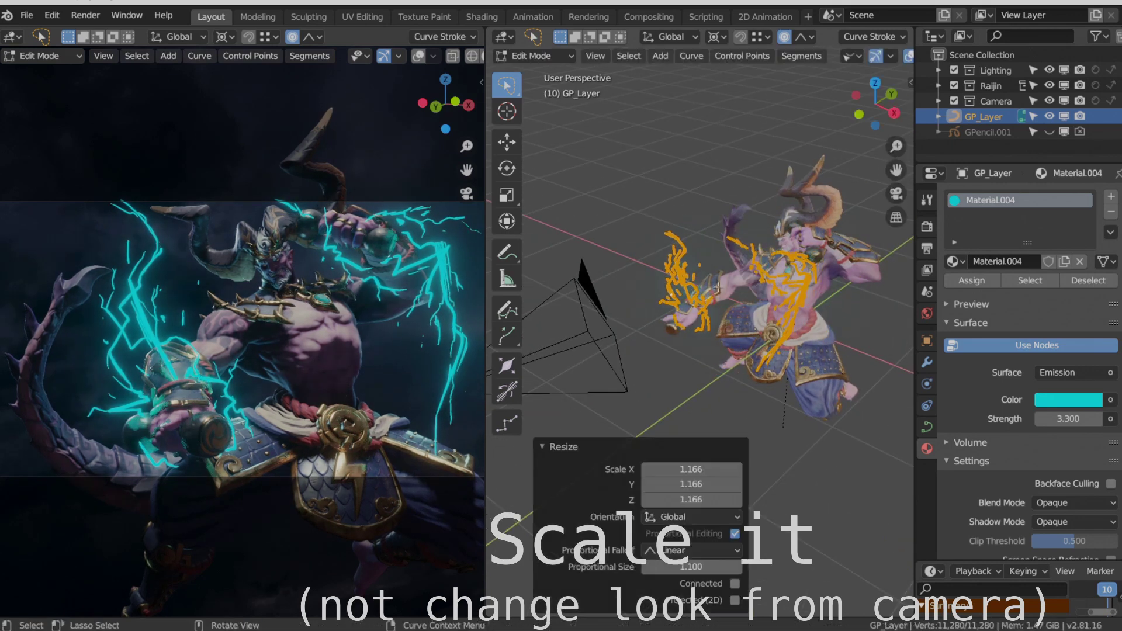
Select the strokes over the character's body and scale them with Linear falloff.
click(784, 256)
middle_drag(784, 256, 840, 236)
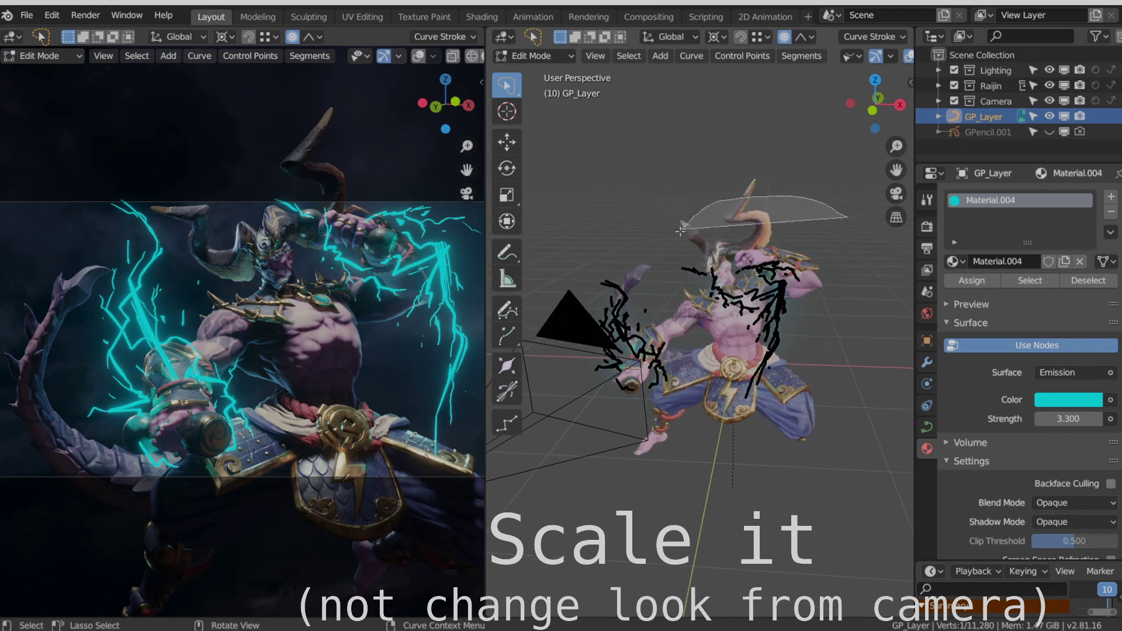
drag(680, 229, 693, 290)
drag(753, 188, 771, 201)
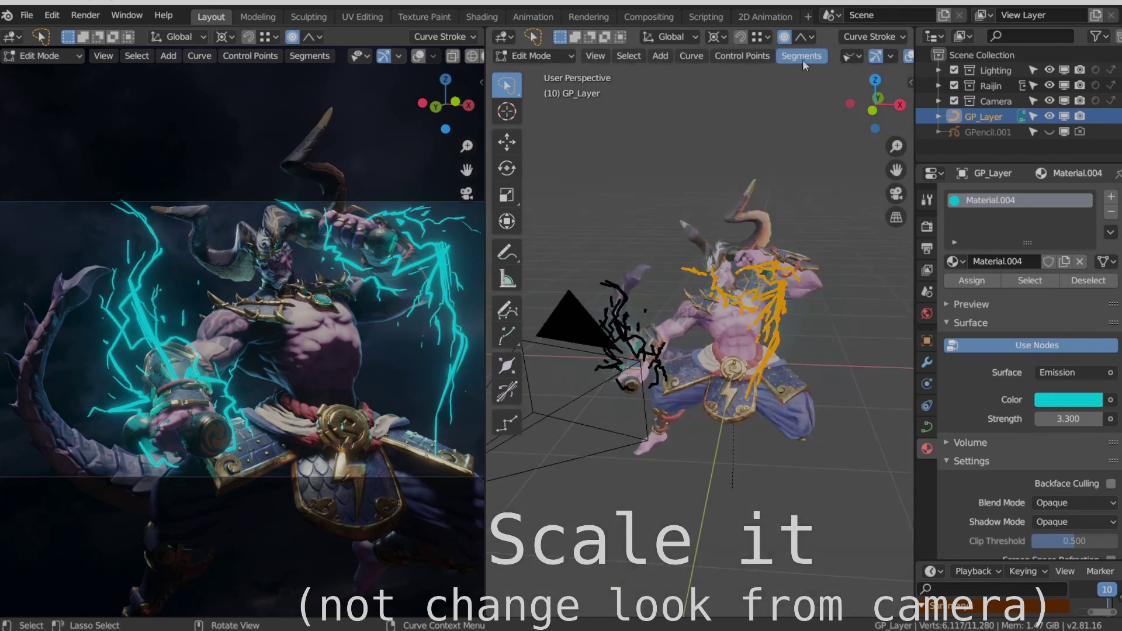
click(808, 36)
click(834, 179)
middle_drag(834, 180, 789, 281)
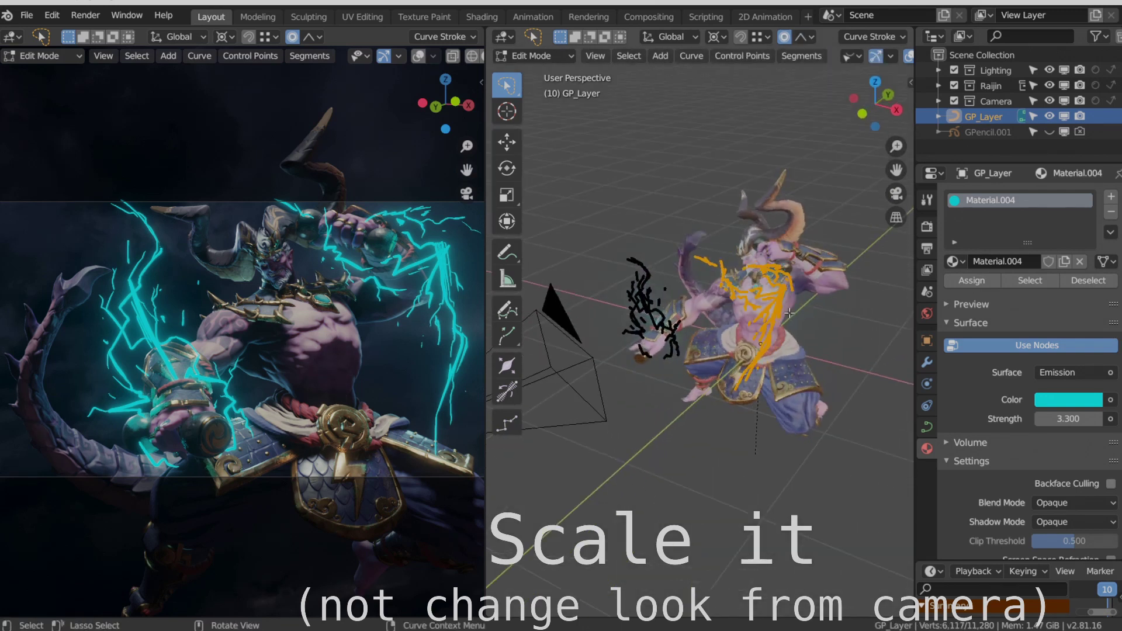
key(s)
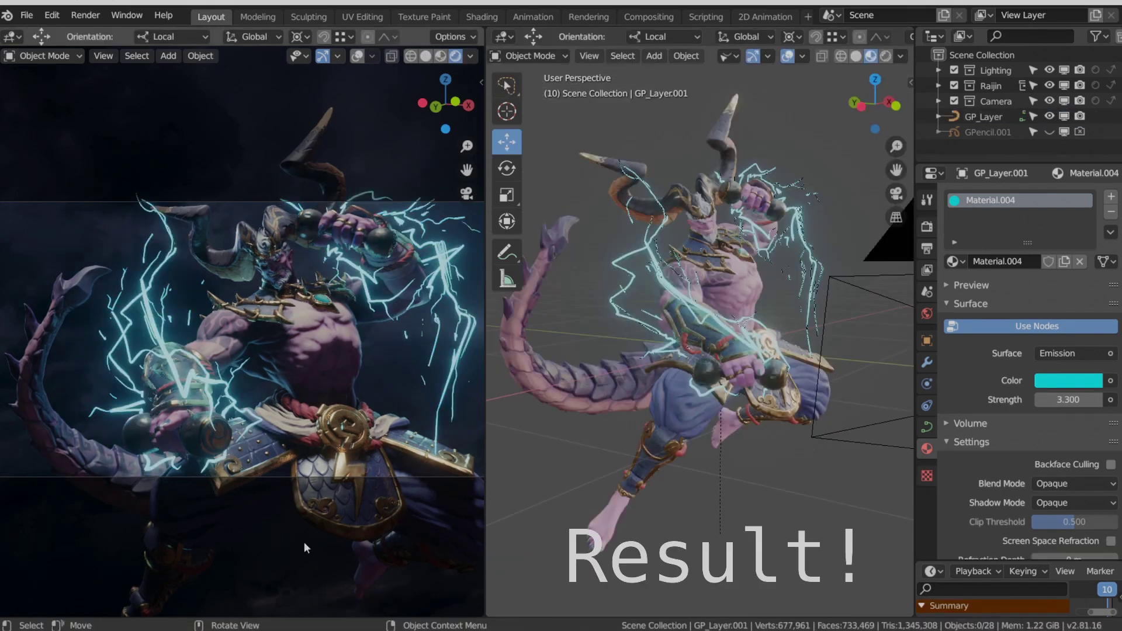
Convert the GP_Layer curve to a mesh and turn on the wireframe overlay.
mouse_move(752, 371)
middle_down()
mouse_move(680, 388)
mouse_move(755, 387)
mouse_move(702, 396)
middle_up()
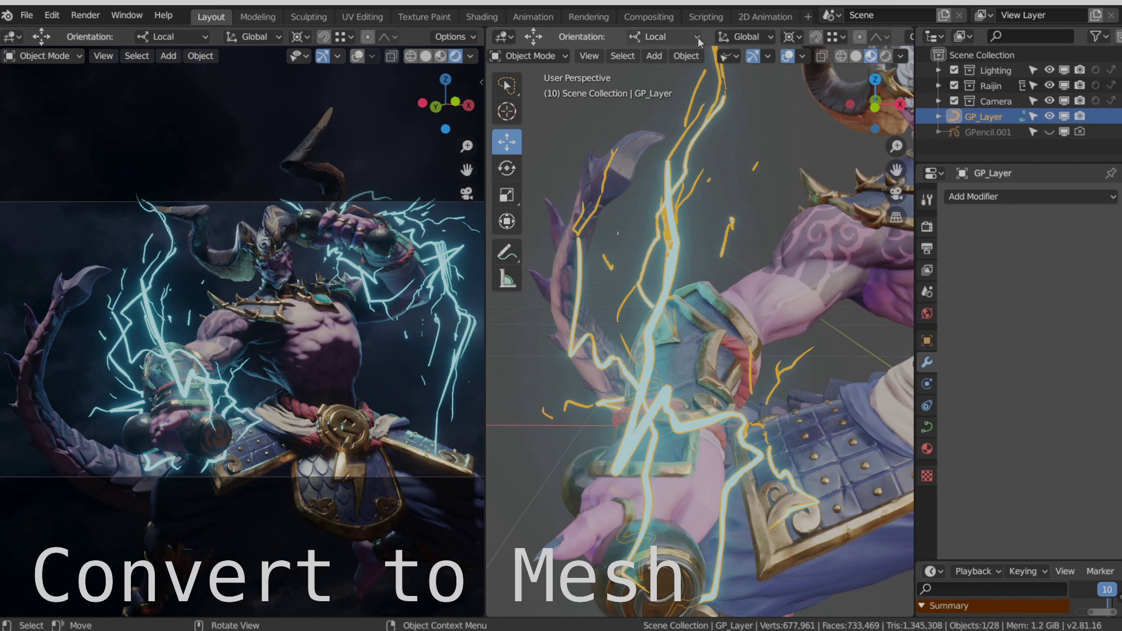
click(685, 55)
mouse_move(713, 460)
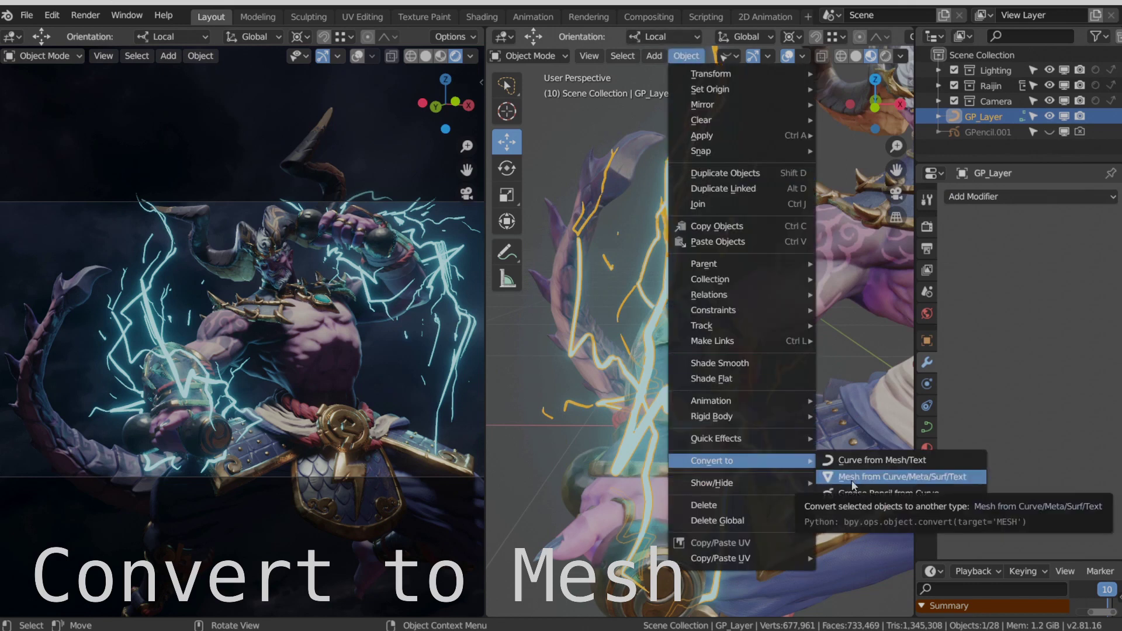
click(854, 478)
click(767, 55)
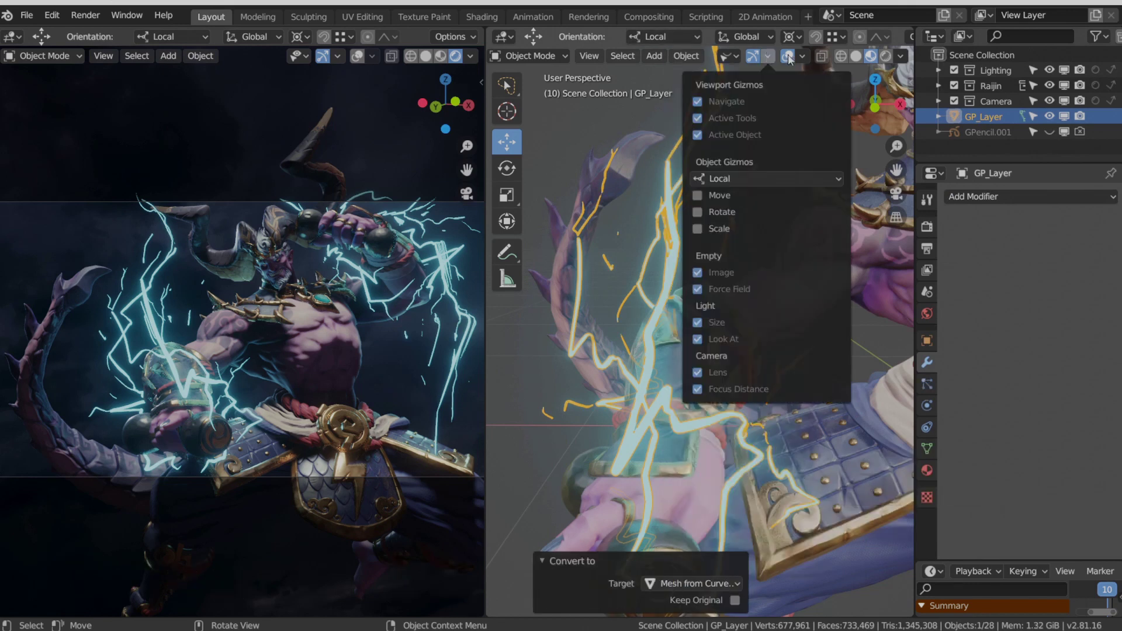
click(791, 328)
scroll(671, 253, up, 3)
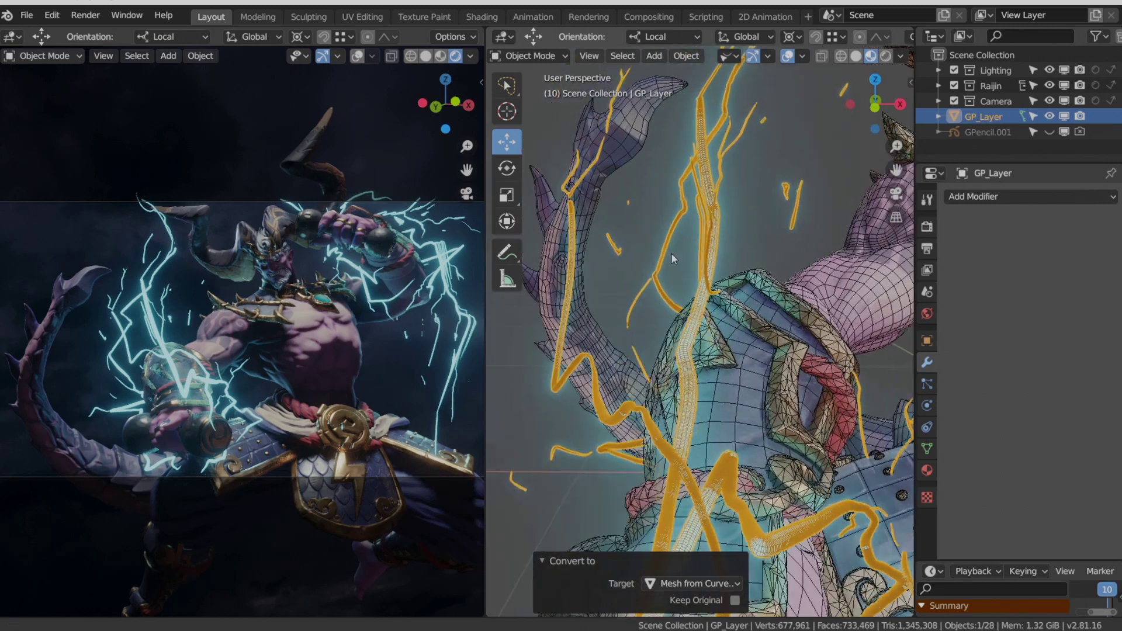
scroll(670, 252, up, 3)
scroll(671, 252, up, 2)
Add a Decimate modifier with ratio 0.004 to the lightning mesh.
click(964, 195)
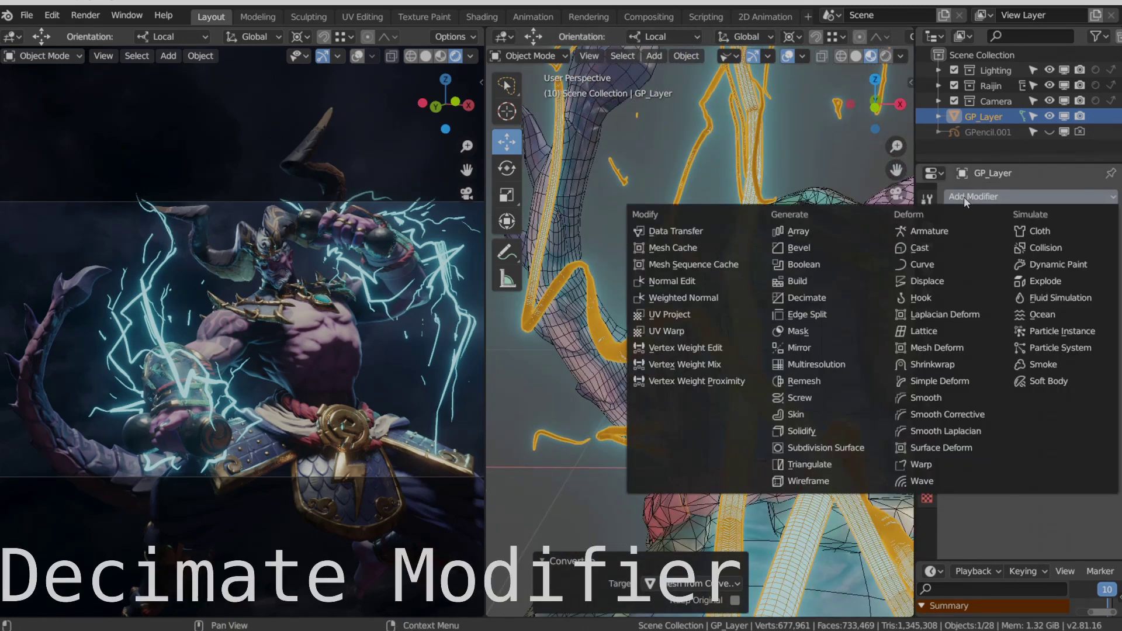
click(817, 301)
text(0.004)
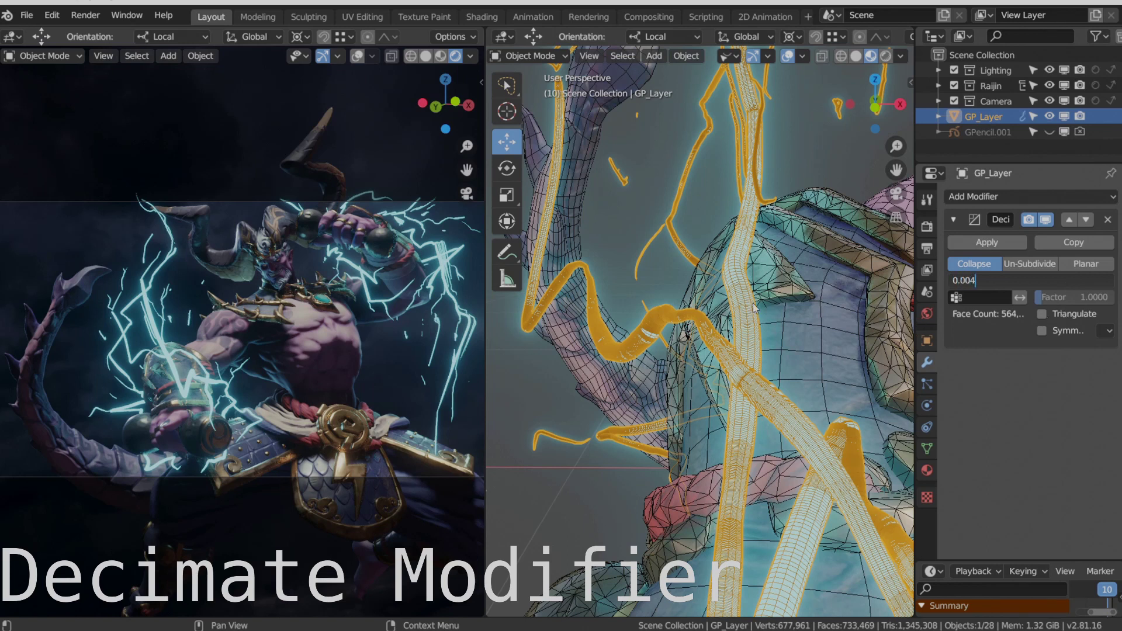
key(Return)
middle_drag(748, 302, 728, 333)
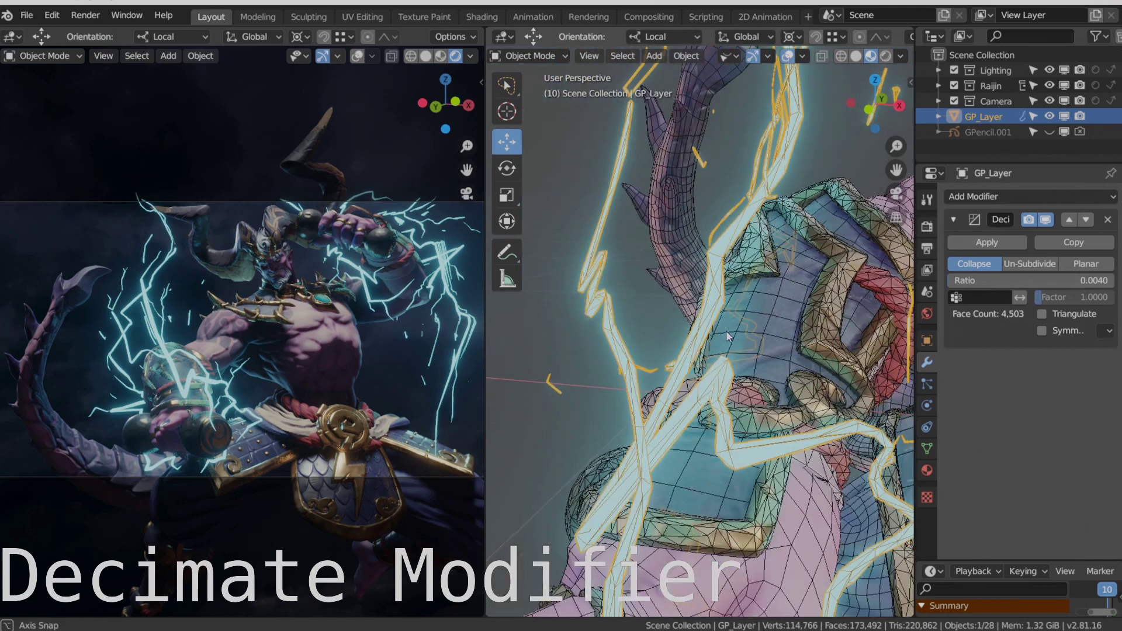
Hide the wireframe overlay and apply the Decimate modifier.
click(802, 55)
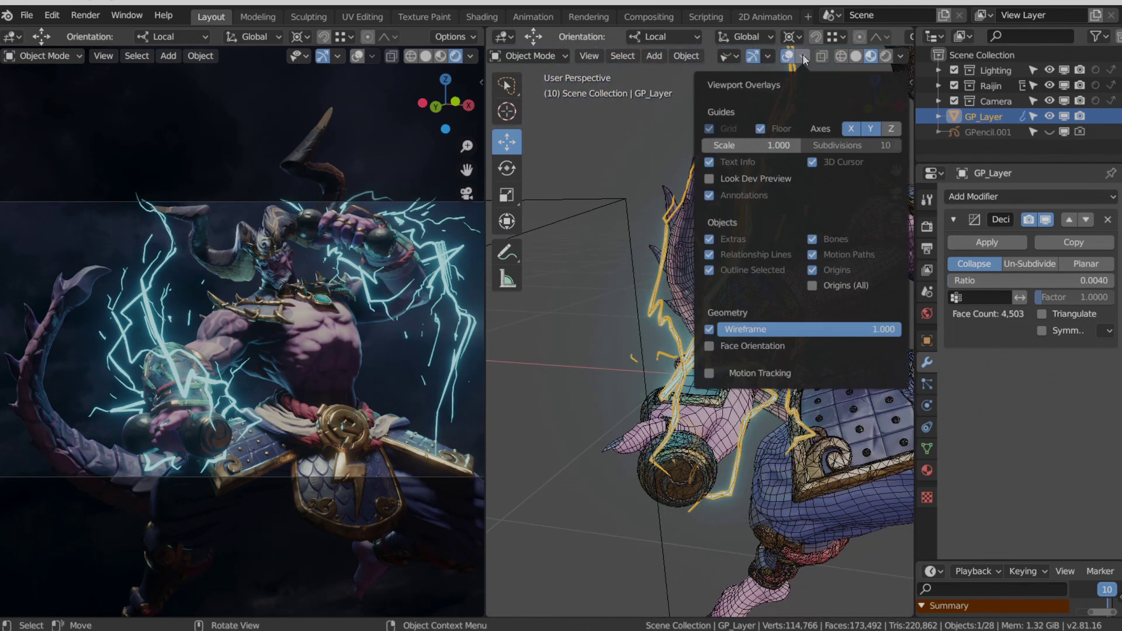
click(708, 325)
middle_drag(659, 328, 936, 253)
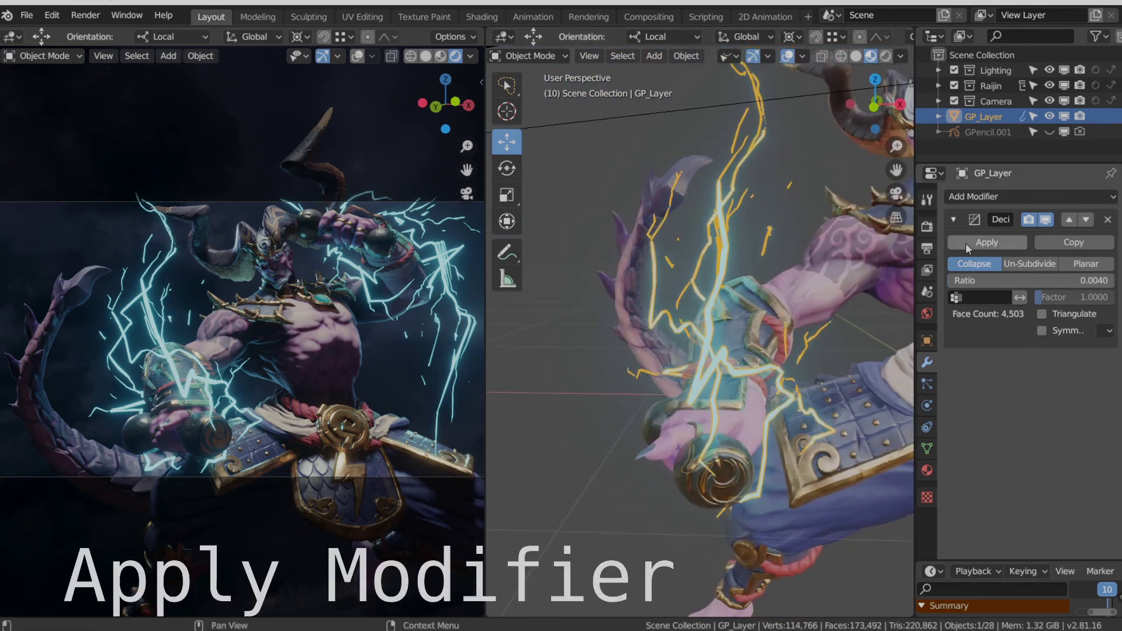
click(964, 244)
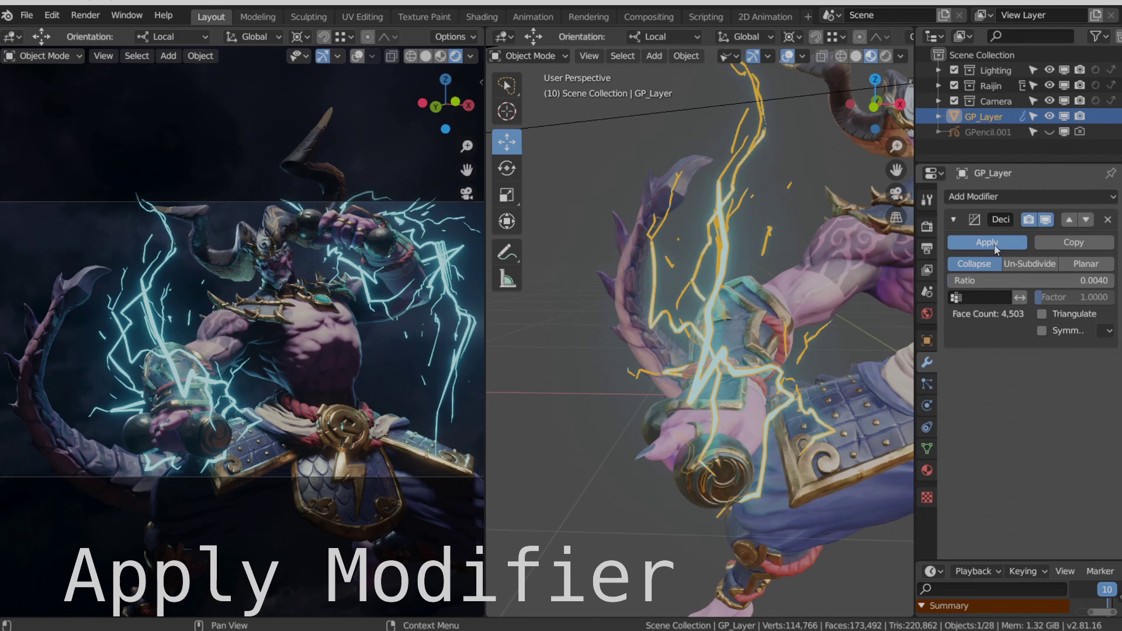